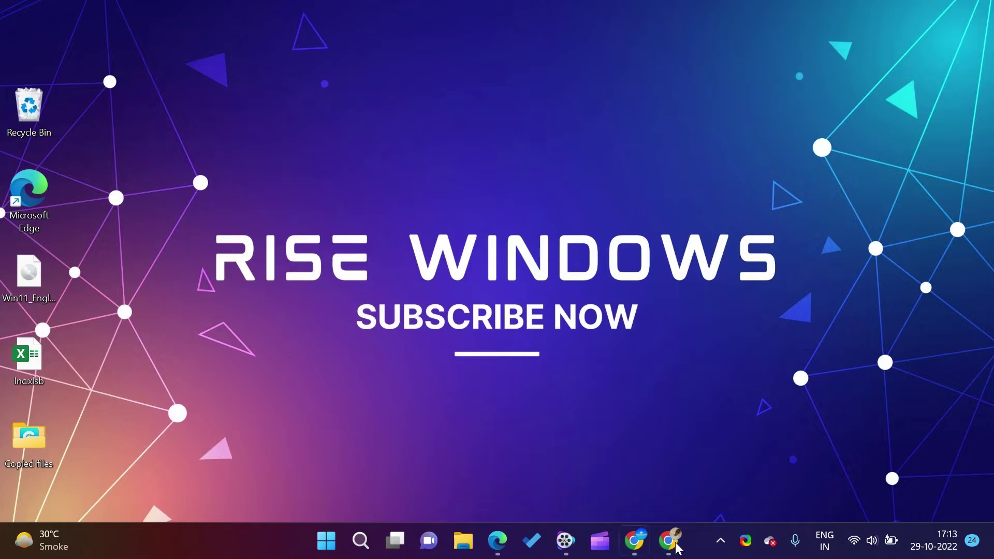
# Bring the Chrome window showing the Rufus article to the front.
pyautogui.click(634, 541)
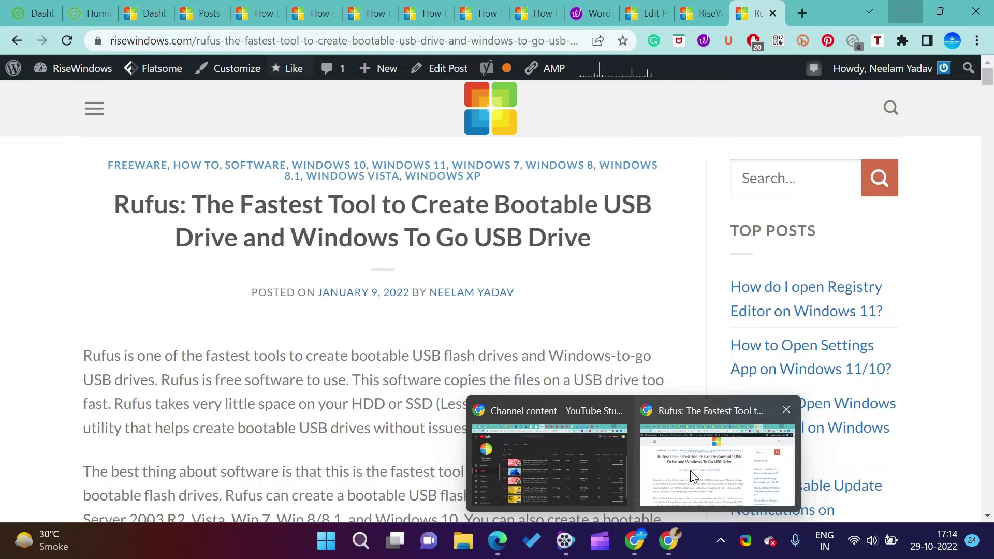
pyautogui.click(691, 471)
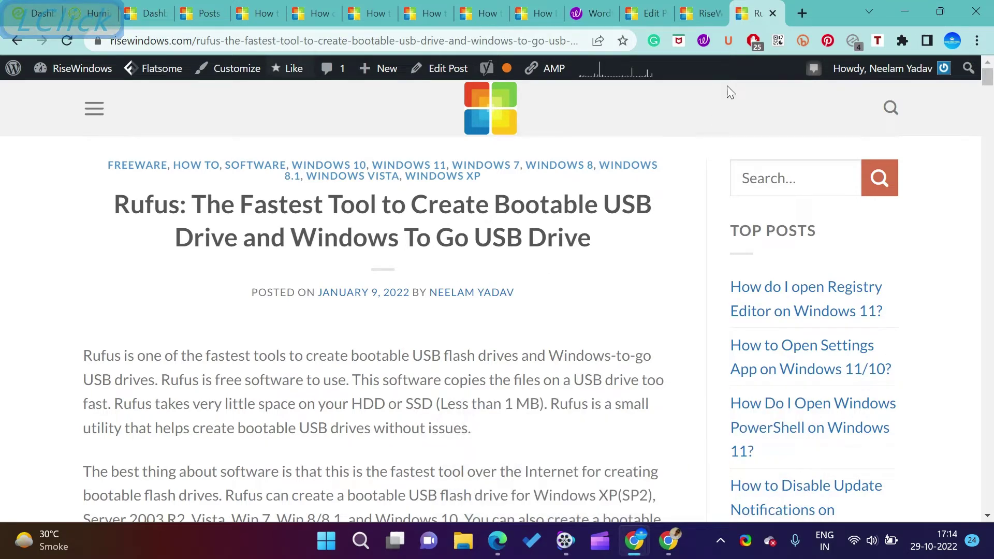
# In a new tab, search Google for 'download windows 11 iso'.
pyautogui.click(801, 13)
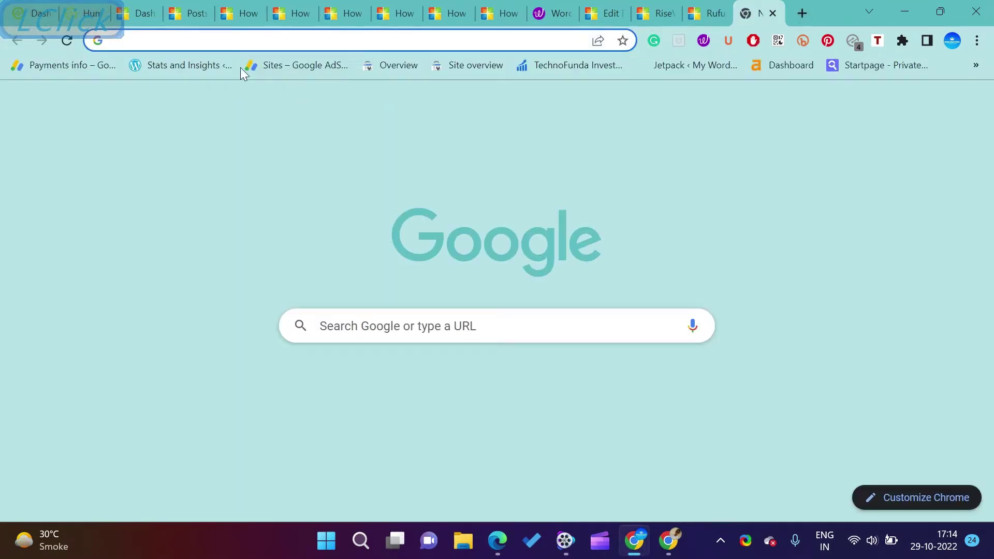
pyautogui.click(110, 41)
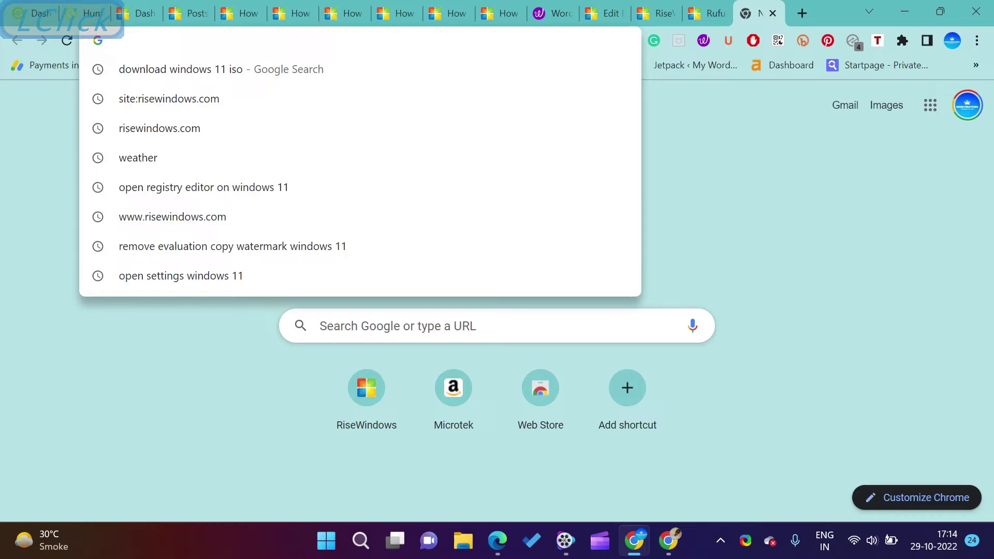
pyautogui.write('d')
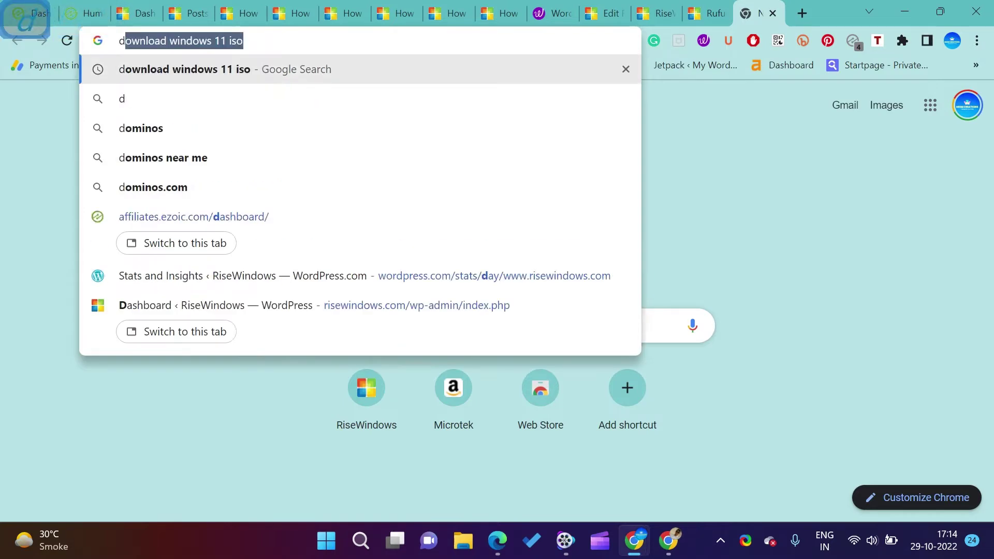
pyautogui.write('ownload')
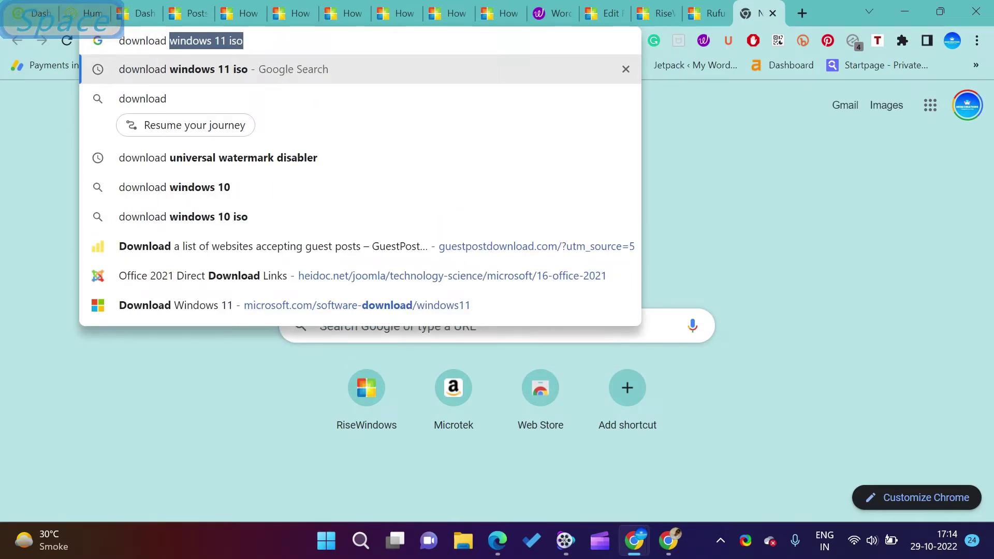
pyautogui.press('Right')
pyautogui.press('Return')
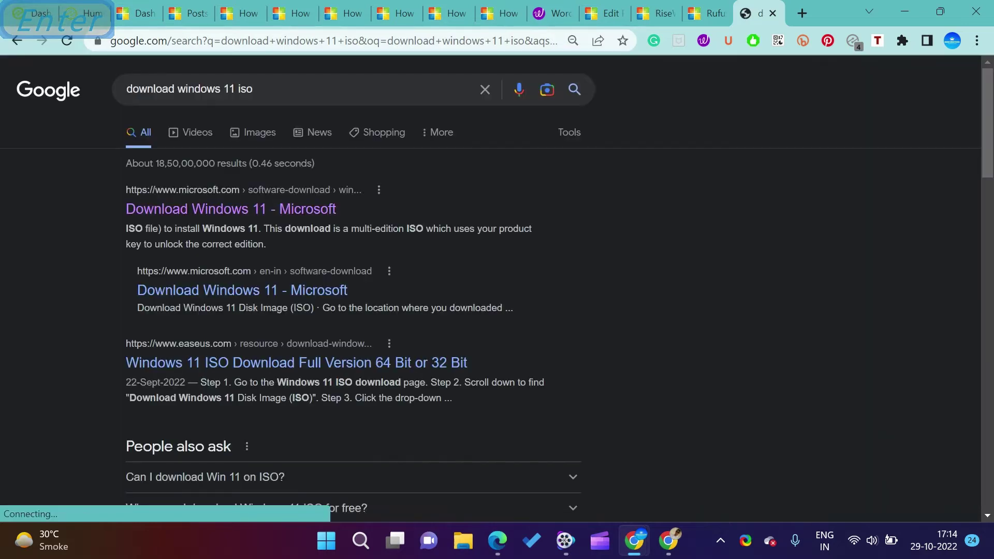
# On Microsoft's Download Windows 11 page, choose the Windows 11 (multi-edition ISO) disk image.
pyautogui.click(216, 214)
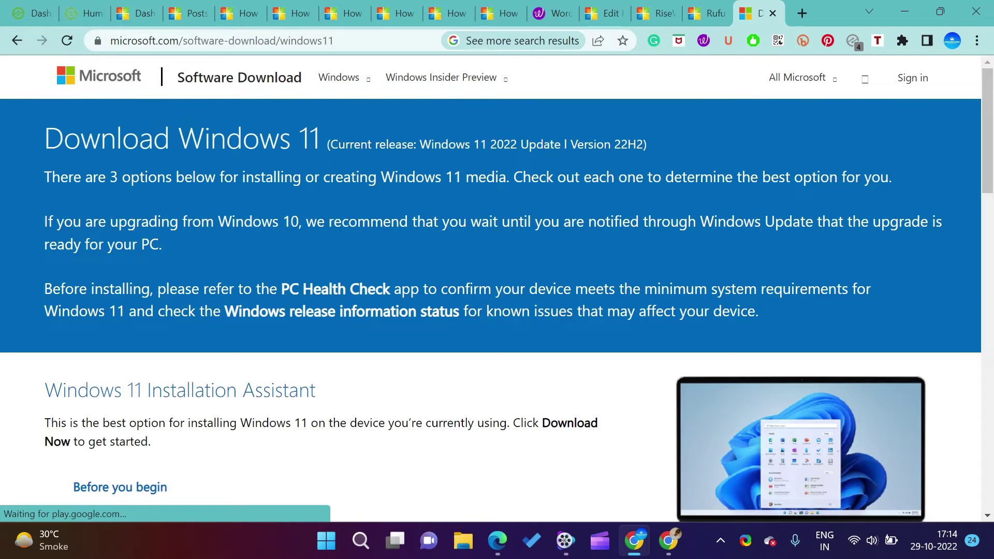
pyautogui.scroll(-10, 210, 258)
pyautogui.scroll(6, 246, 255)
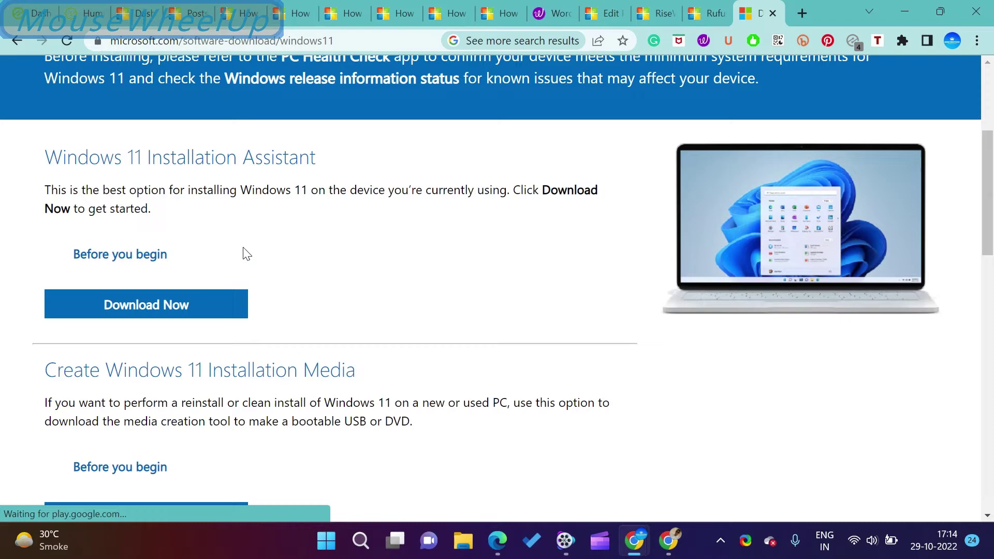
pyautogui.scroll(-5, 249, 249)
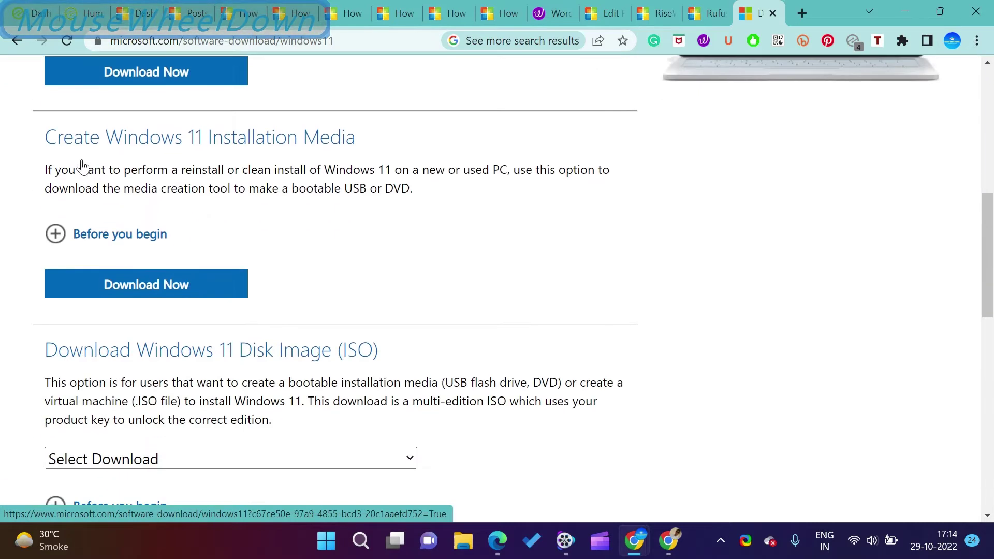
pyautogui.scroll(-3, 77, 211)
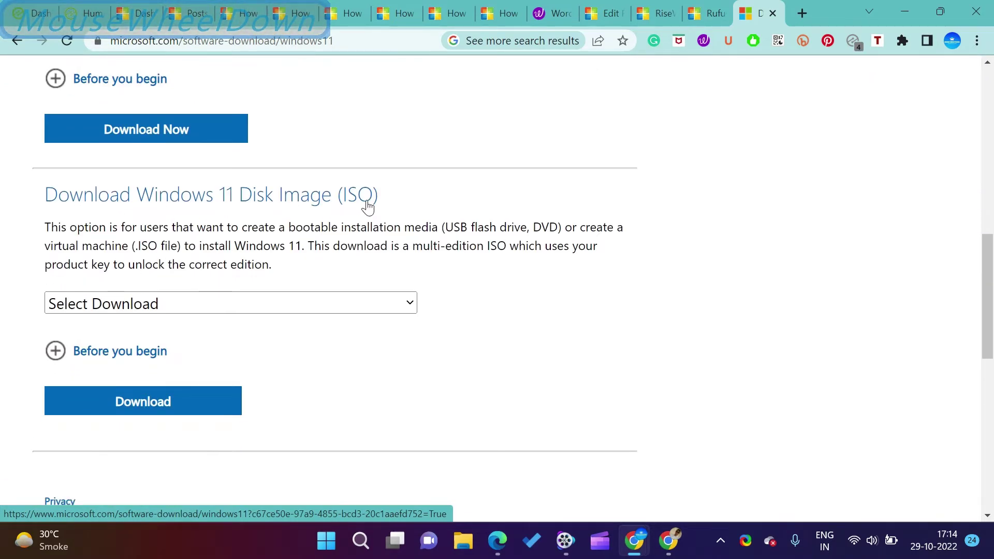
pyautogui.click(191, 406)
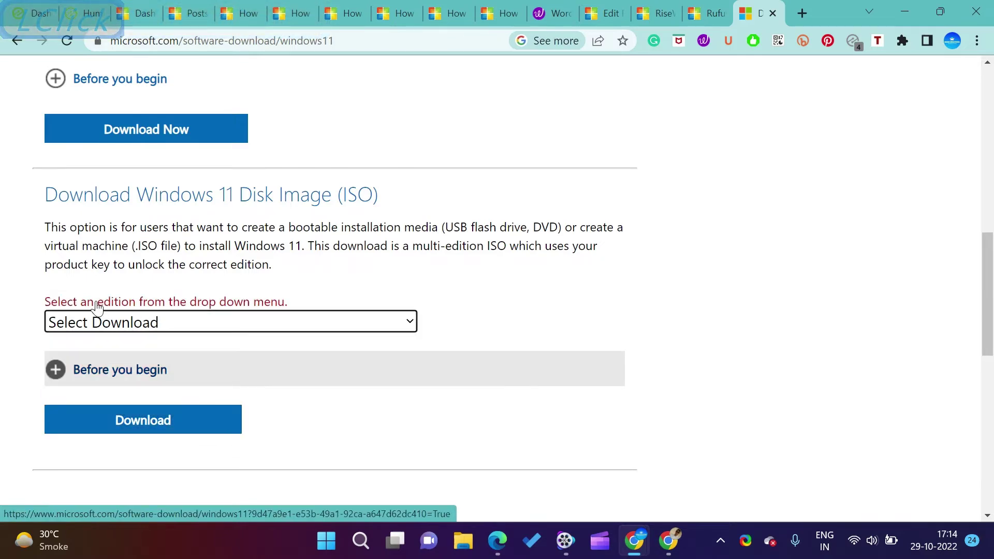
pyautogui.click(388, 324)
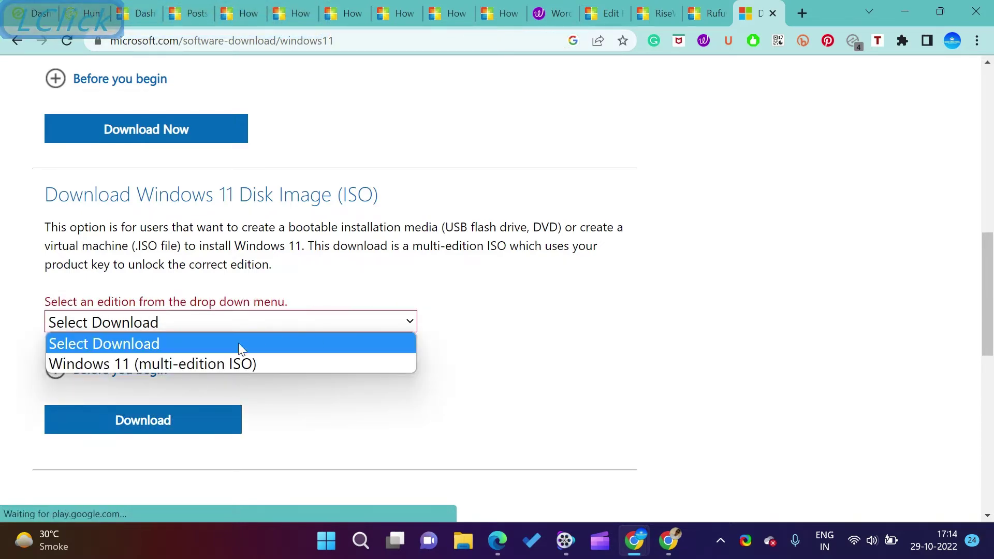
pyautogui.click(143, 366)
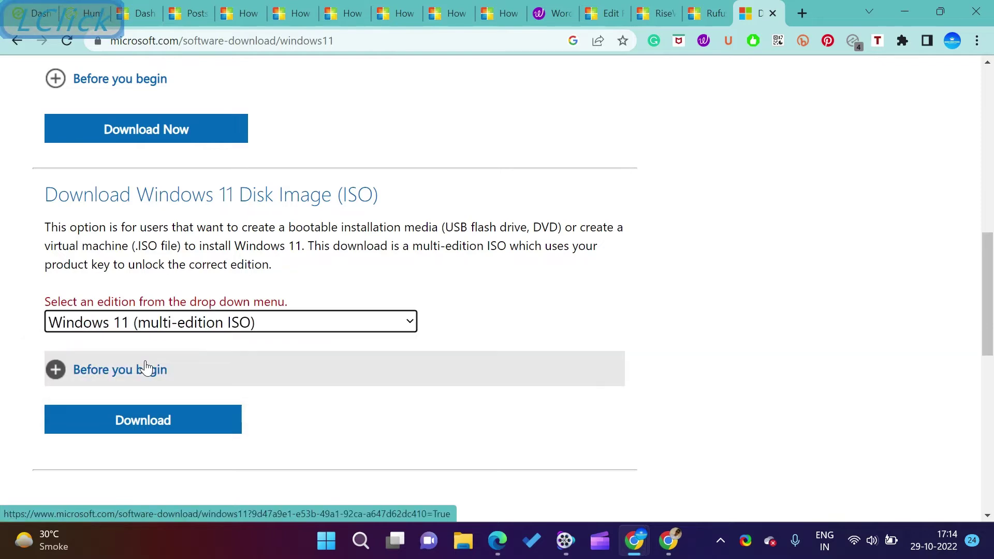
# Submit the edition and confirm English (United States) as the product language.
pyautogui.click(193, 426)
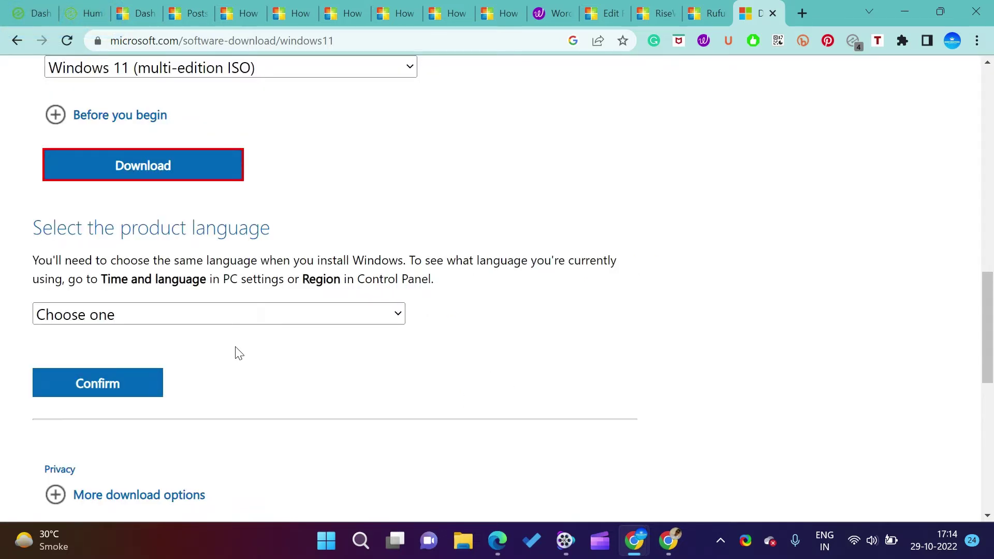
pyautogui.click(260, 313)
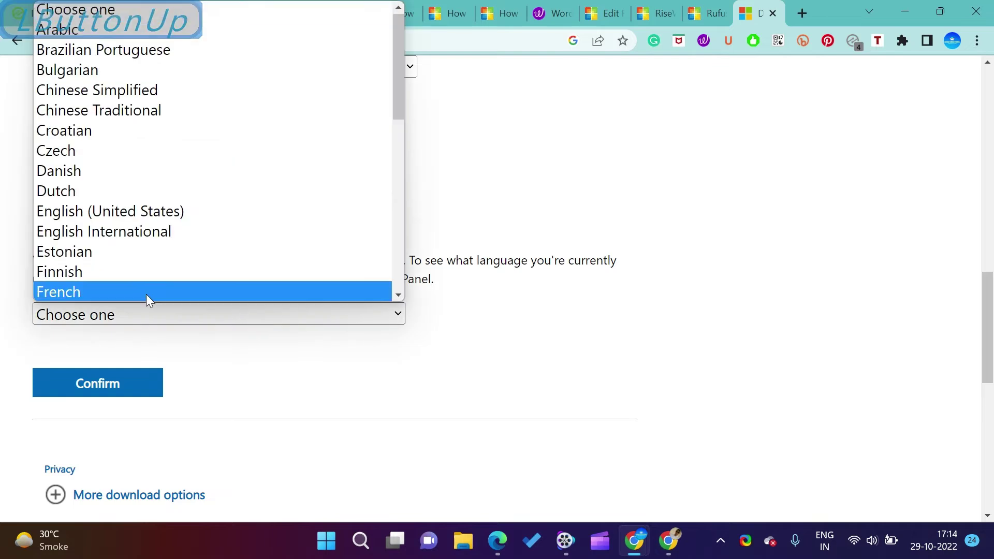
pyautogui.click(131, 213)
pyautogui.click(141, 386)
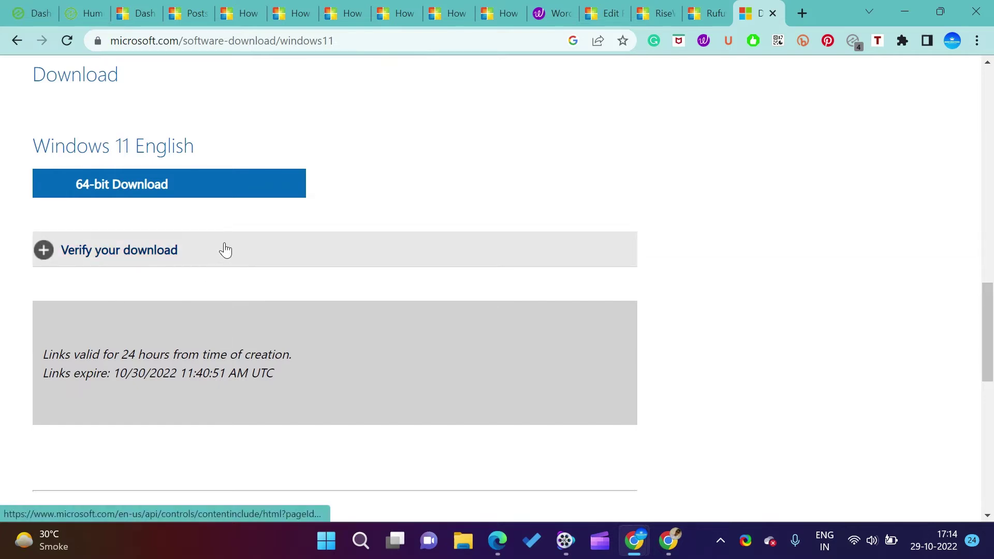
# Start the 64-bit Windows 11 ISO download, pause it, and minimize Chrome.
pyautogui.click(188, 196)
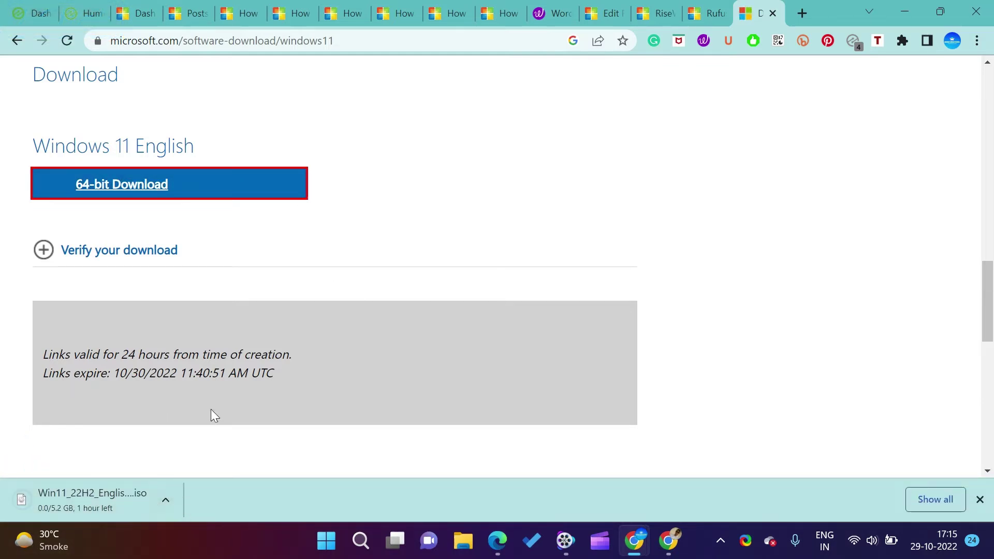
pyautogui.click(166, 502)
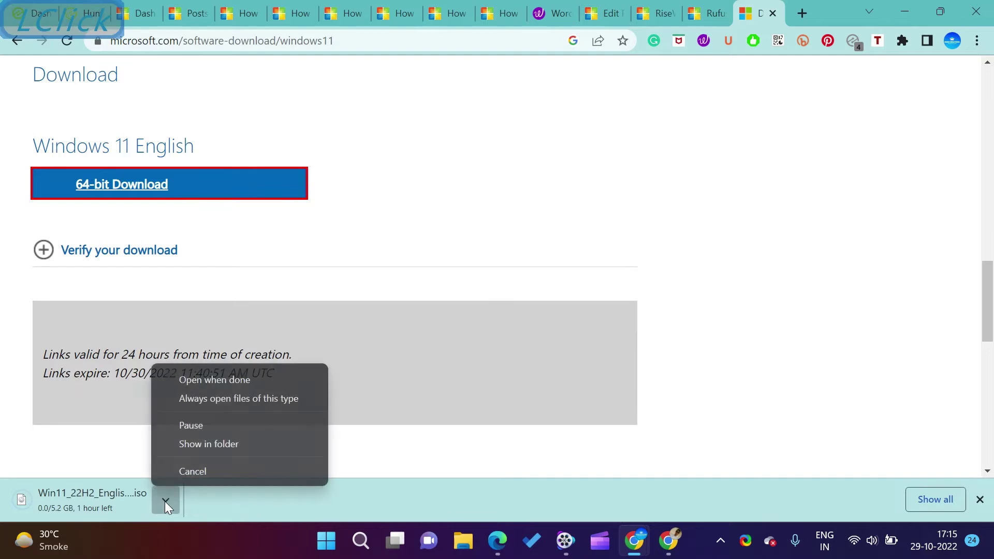
pyautogui.click(190, 428)
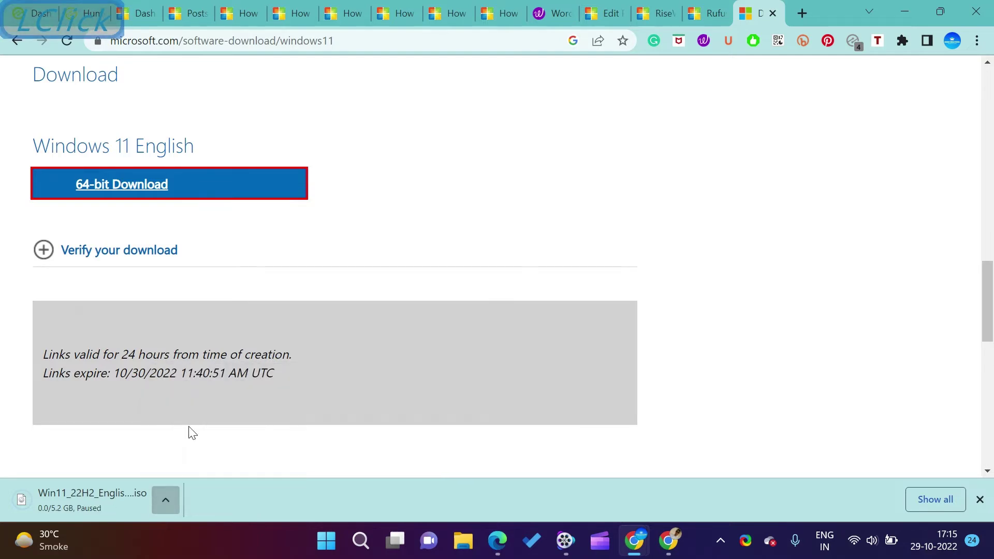
pyautogui.click(906, 11)
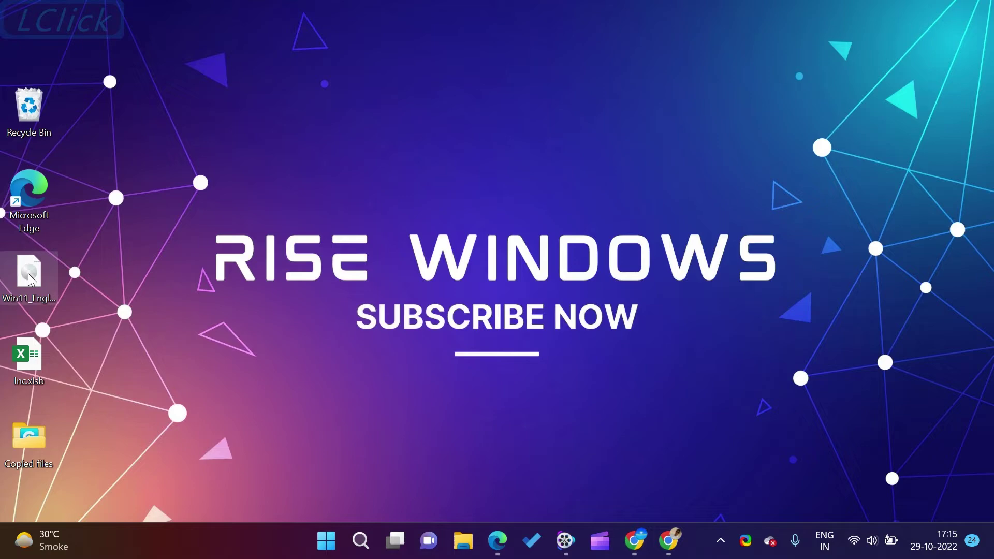
# Search Windows for rufus and launch rufus-3.14.exe.
pyautogui.click(358, 541)
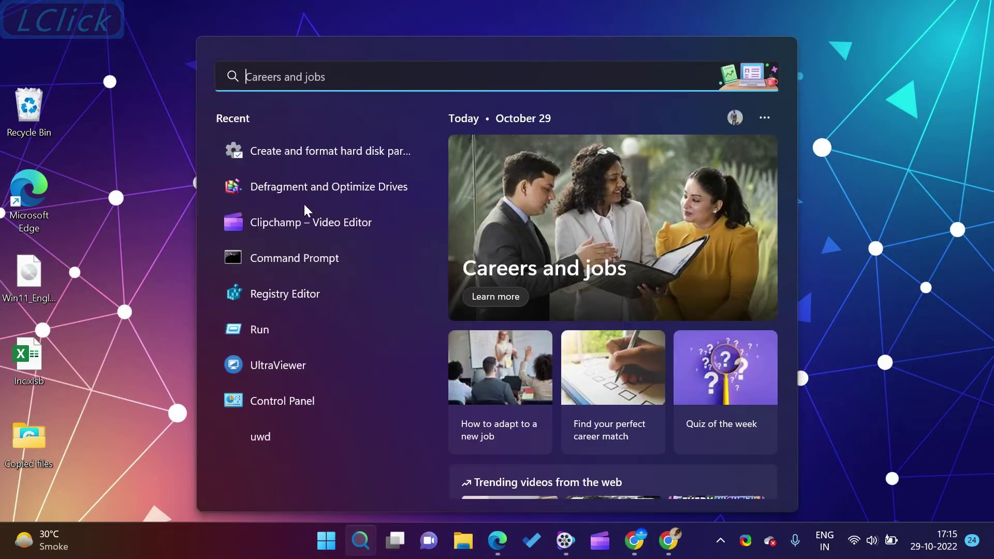
pyautogui.write('r')
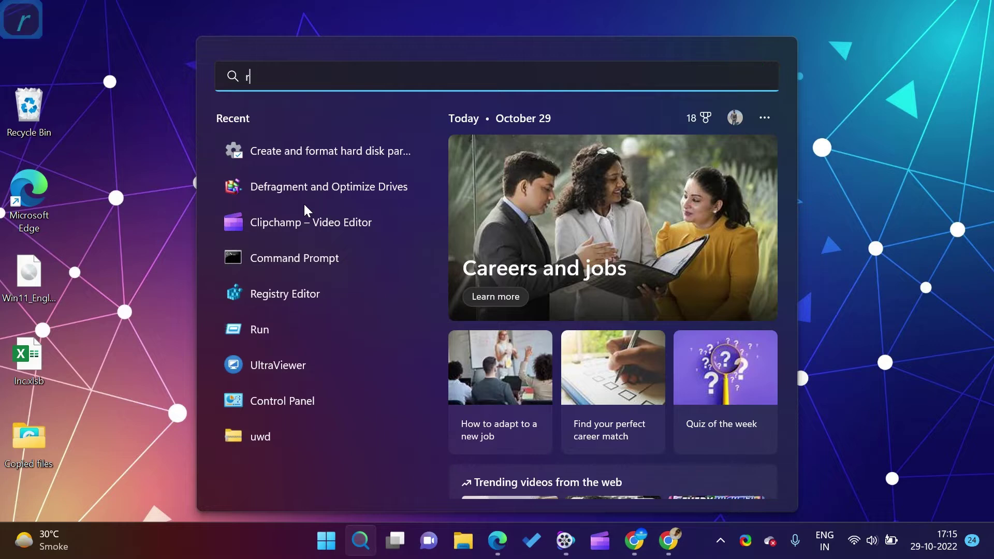
pyautogui.write('ufus-3.14.exe')
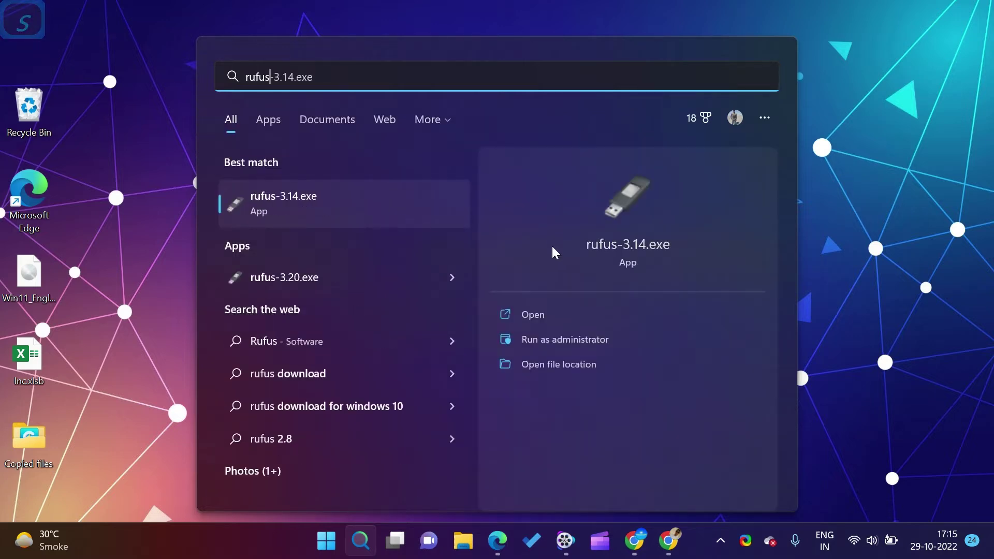
pyautogui.click(532, 318)
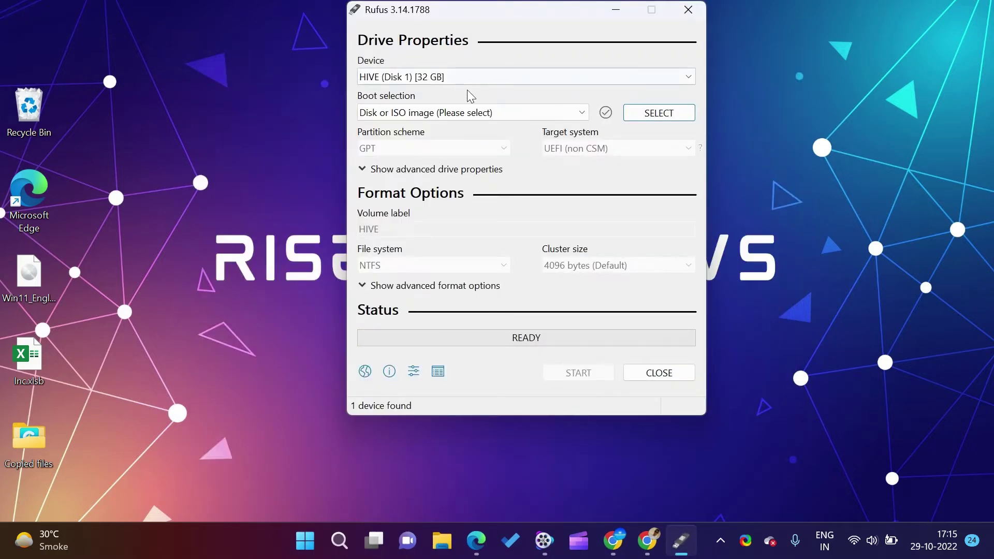
# Load Win11_English_x64v1.iso into Rufus as the boot image.
pyautogui.click(658, 113)
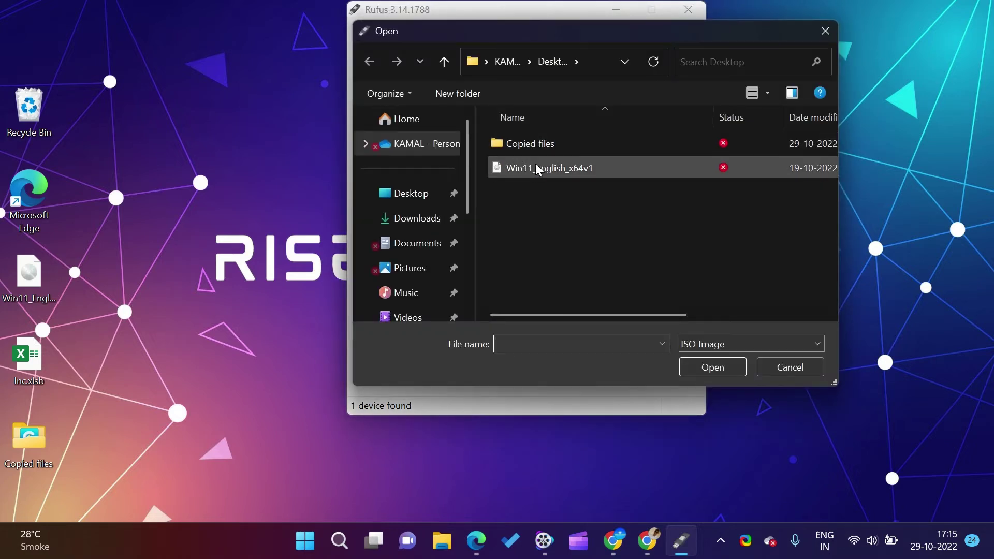
pyautogui.click(543, 167)
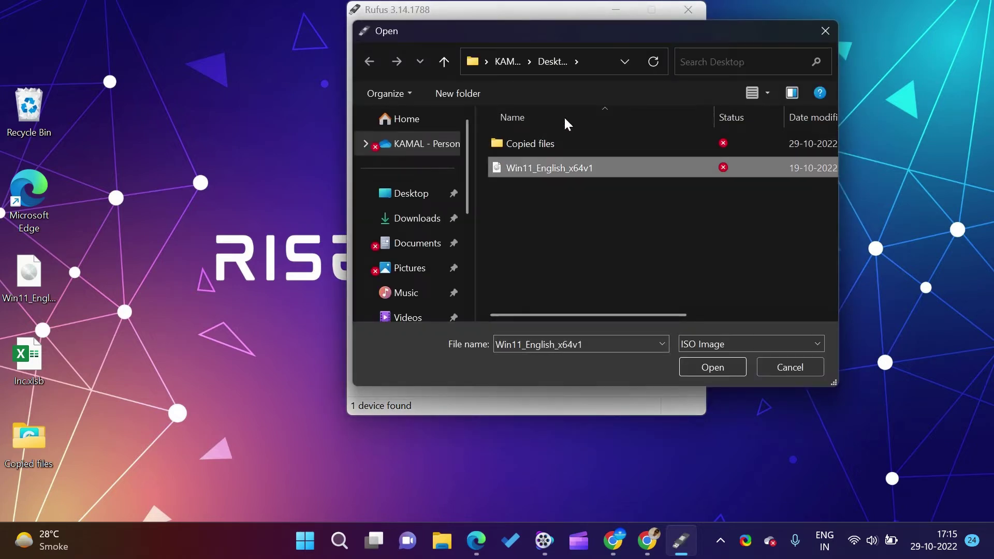
pyautogui.click(711, 367)
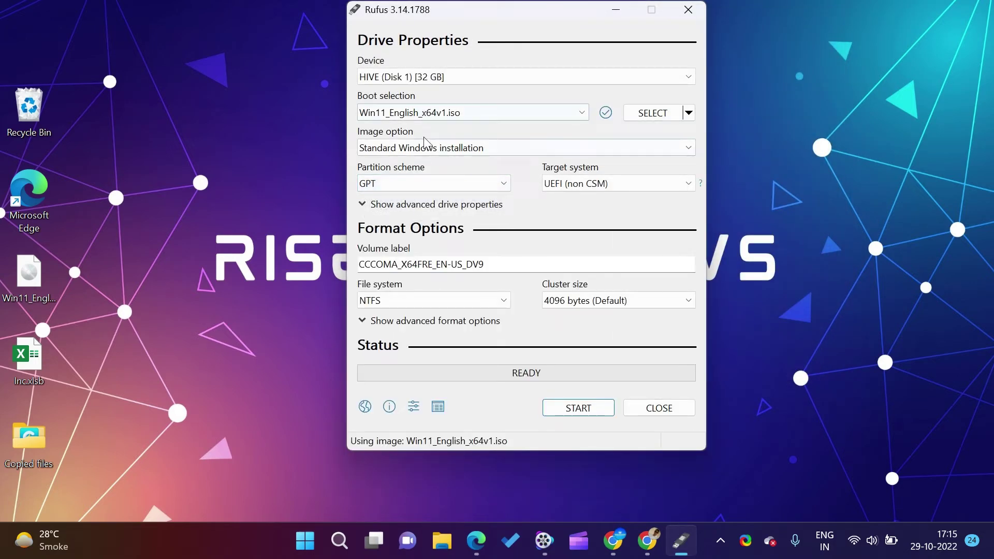
pyautogui.click(504, 184)
pyautogui.click(505, 184)
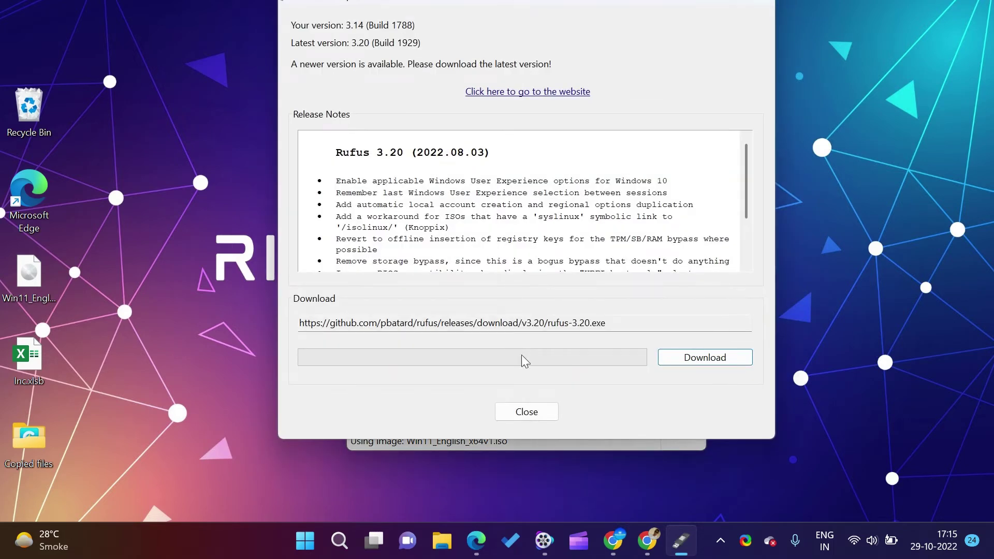
pyautogui.click(527, 413)
pyautogui.click(521, 412)
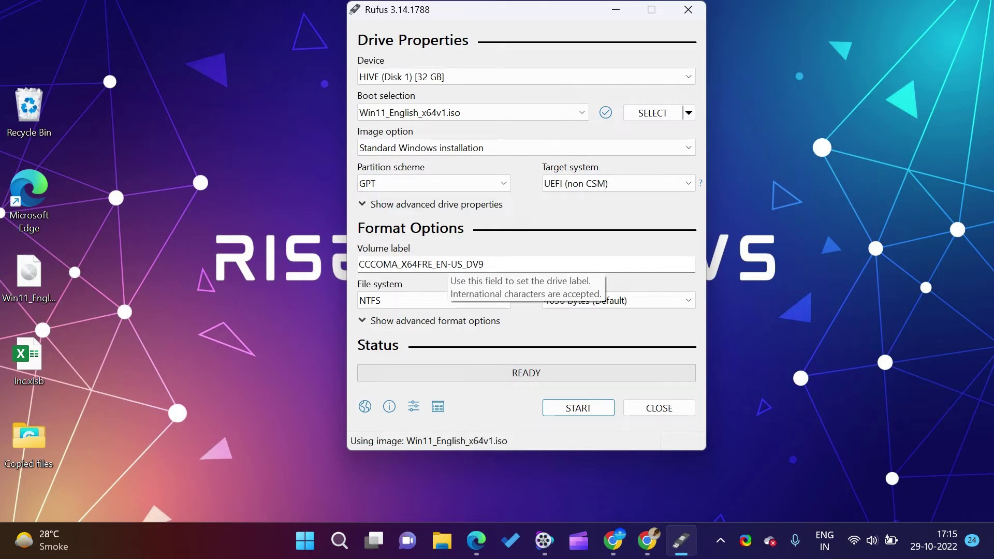
# Replace the default volume label with 'Windows 11'.
pyautogui.doubleClick(445, 265)
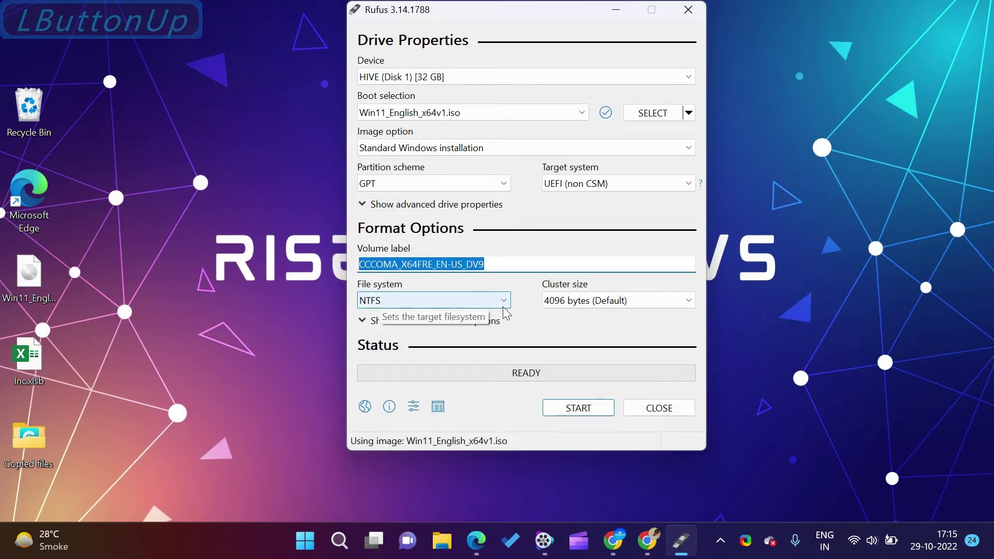
pyautogui.write('Windows 11')
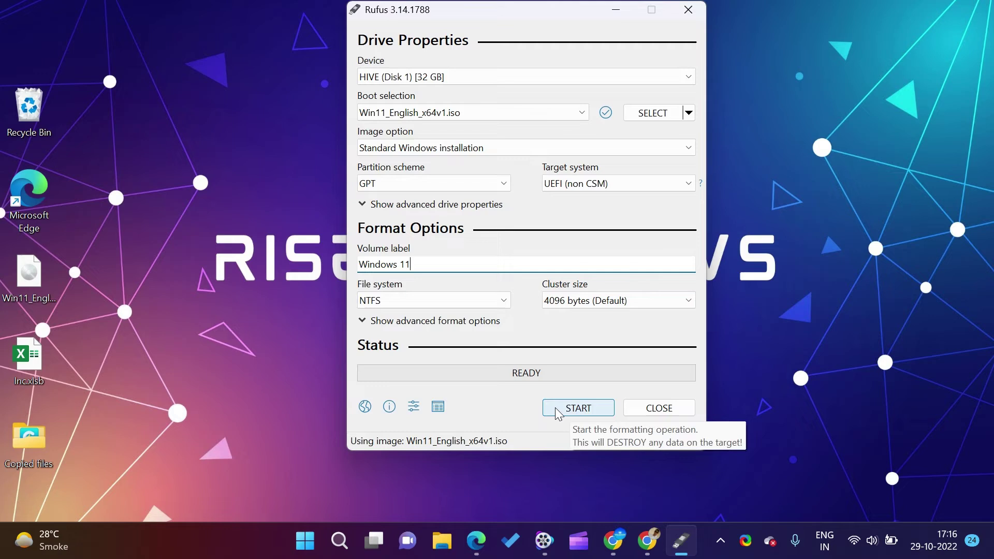
# Start writing to the 32 GB HIVE drive and accept the data-destruction warning.
pyautogui.click(558, 413)
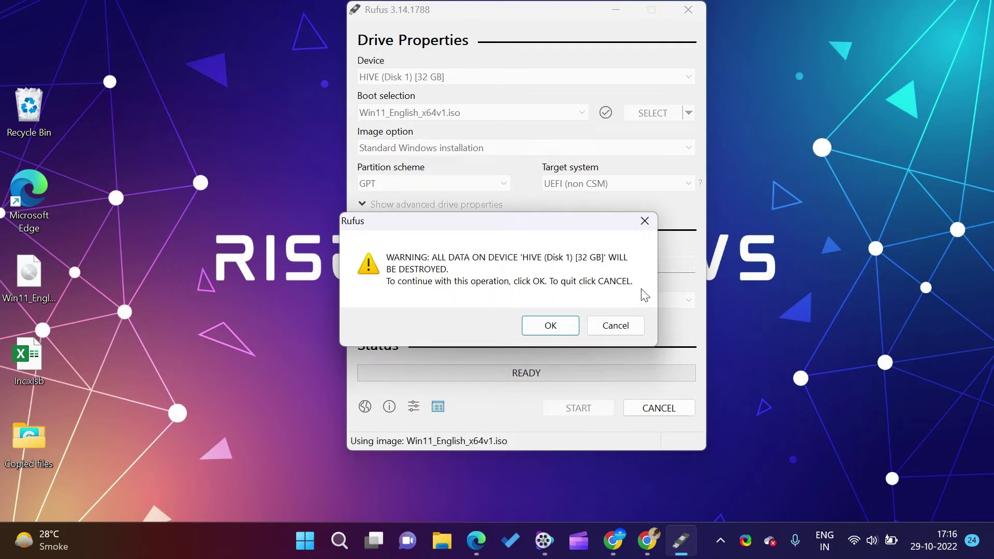
pyautogui.click(561, 329)
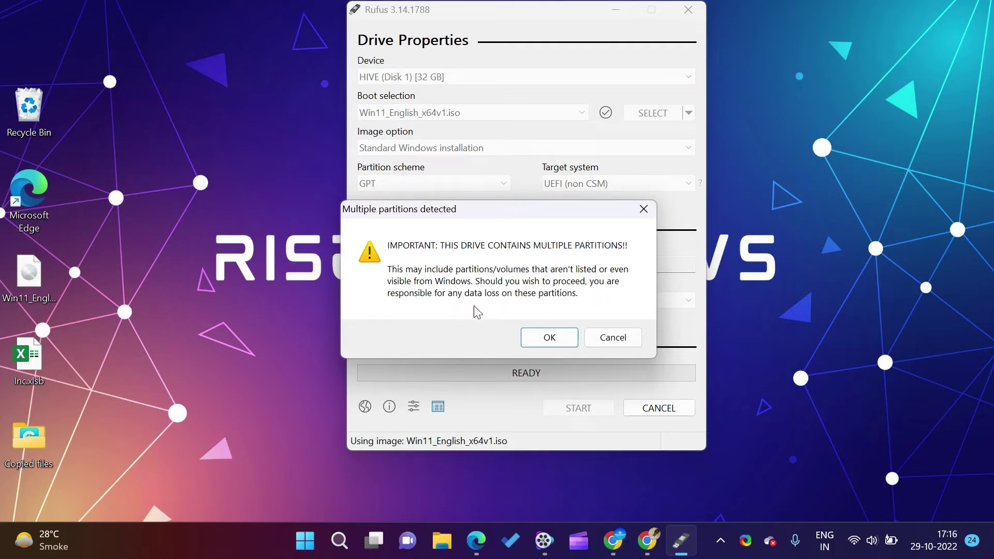
# Accept the multiple-partitions warning and let Rufus finish writing the drive.
pyautogui.click(563, 339)
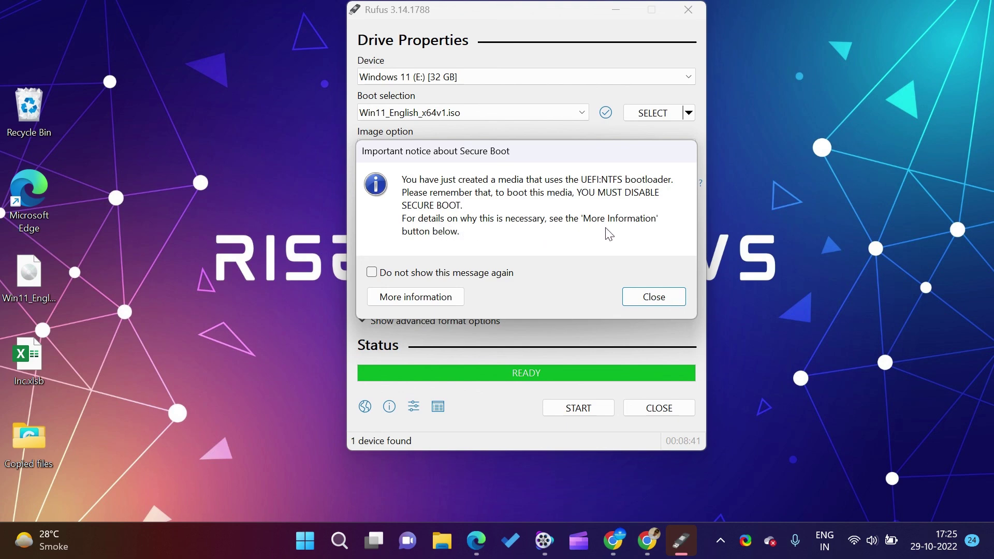
# Dismiss the Secure Boot notice and close Rufus now that the Windows 11 USB drive is ready.
pyautogui.click(652, 299)
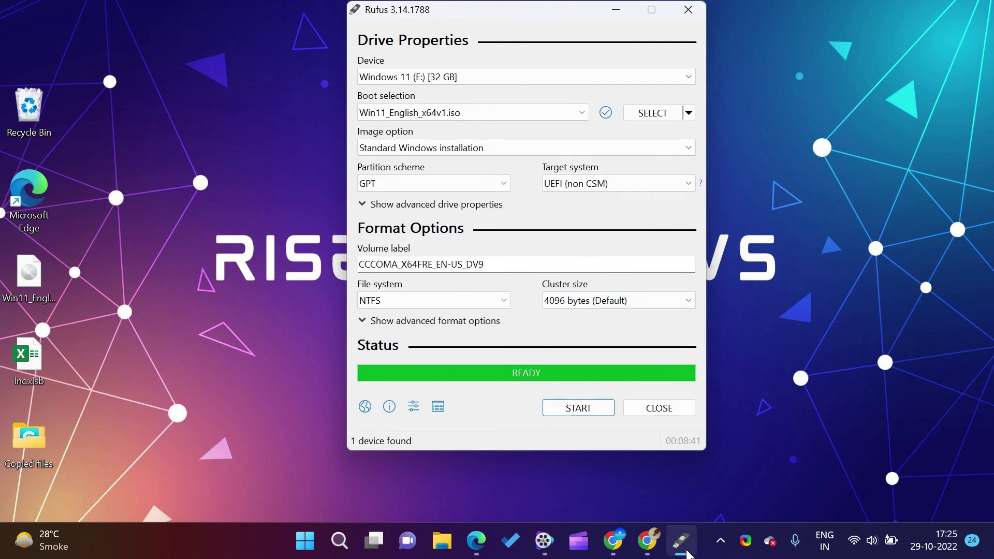
pyautogui.moveTo(683, 542)
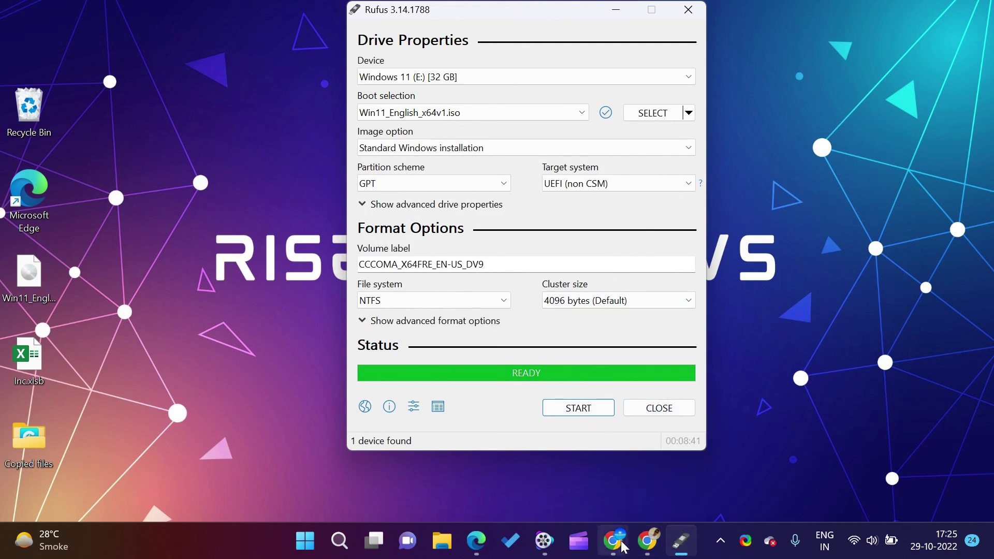
pyautogui.click(653, 409)
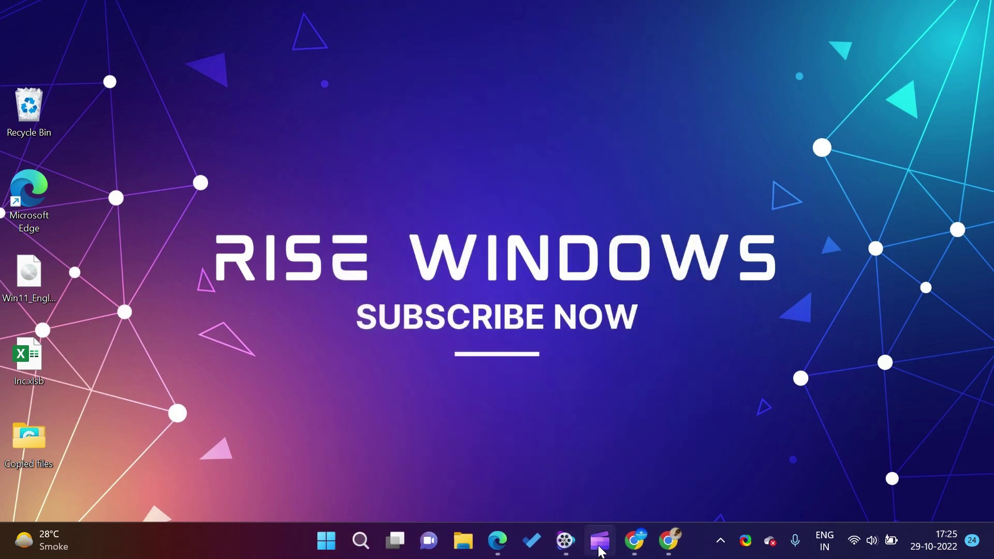